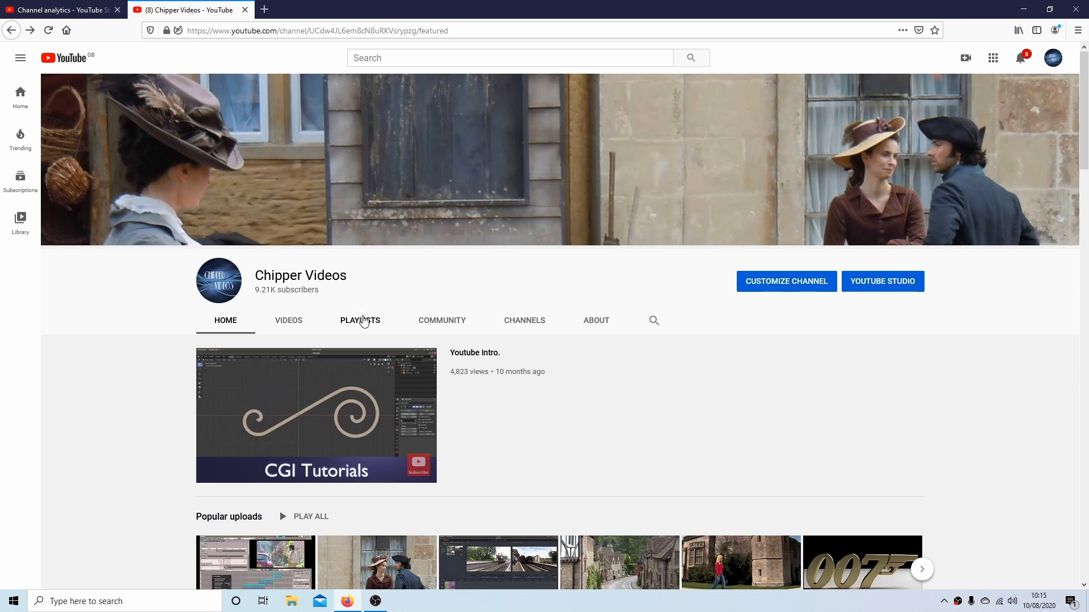
Browse the playlists of the Chipper Videos channel.
{"action": "left_click", "coordinate": [359, 312]}
{"action": "left_click_drag", "start_coordinate": [1083, 197], "coordinate": [1087, 416]}
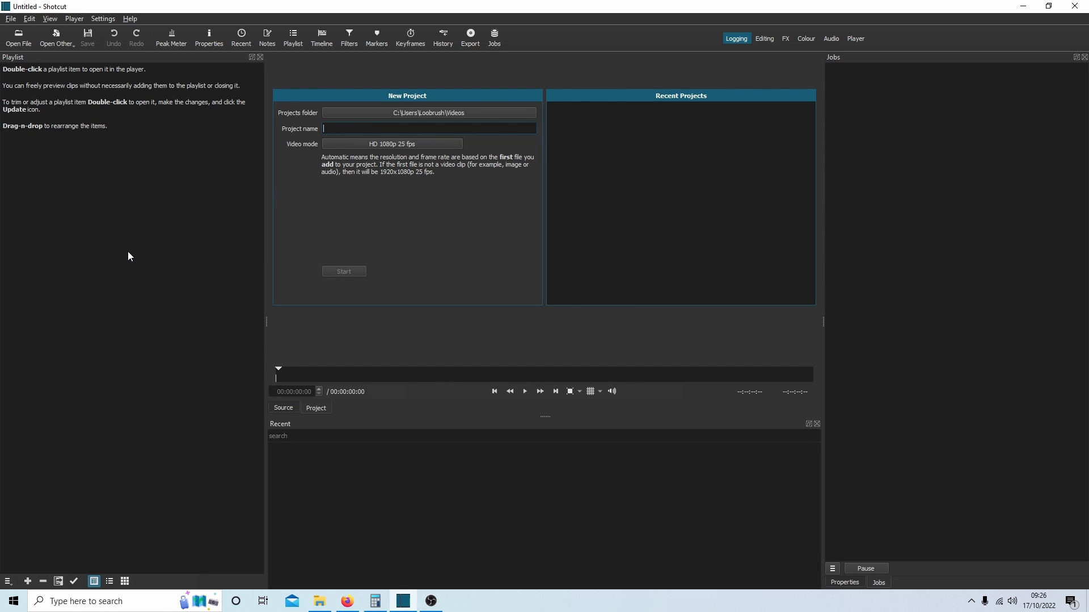
Create a new project named ZT4 with the video mode HD 1080p 25 fps.
{"action": "type", "text": "ZT4"}
{"action": "left_click", "coordinate": [387, 144]}
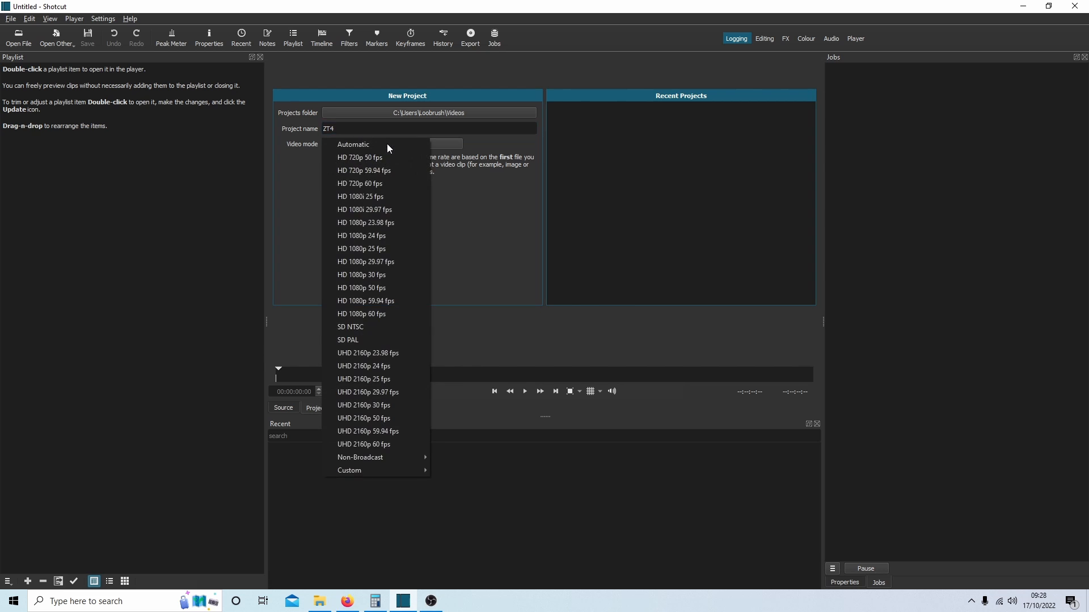
{"action": "left_click", "coordinate": [445, 213]}
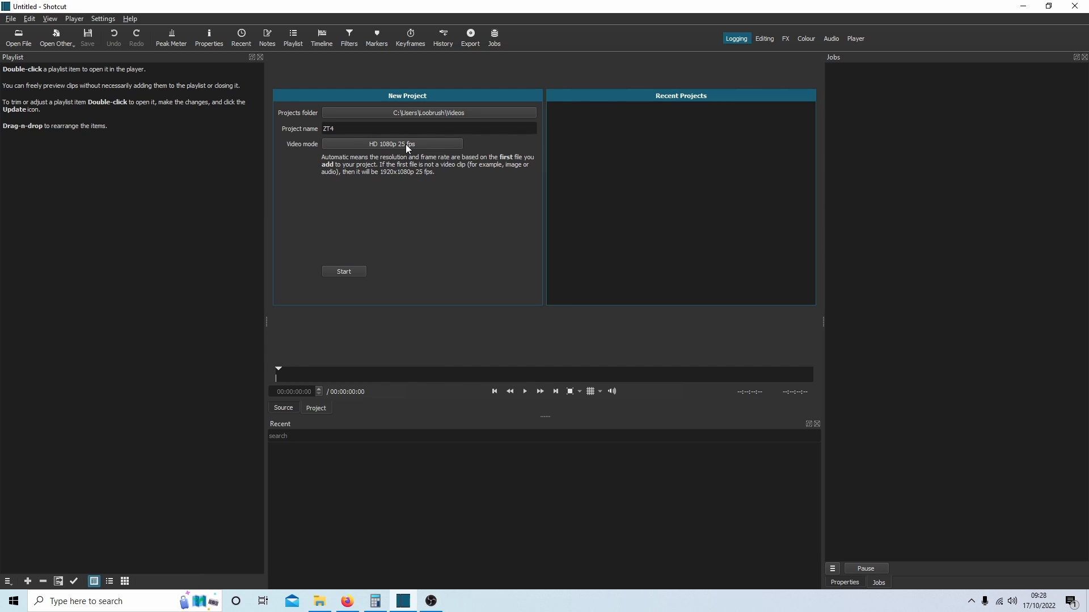
{"action": "left_click", "coordinate": [342, 273]}
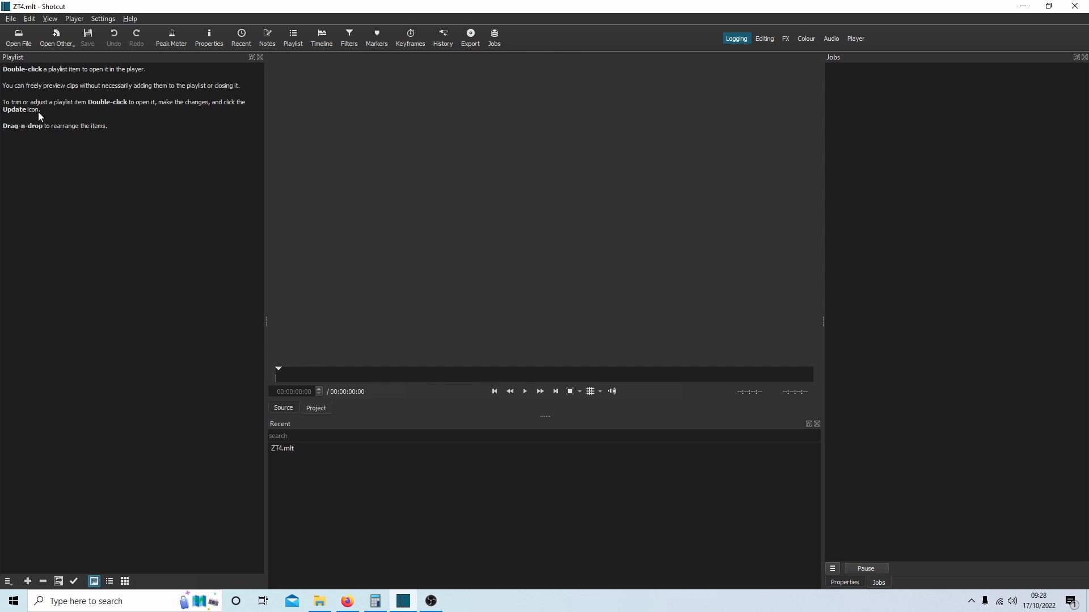
Add the video file MVI_1006.MP4 from the Desktop folder to the project's playlist.
{"action": "left_click", "coordinate": [319, 603]}
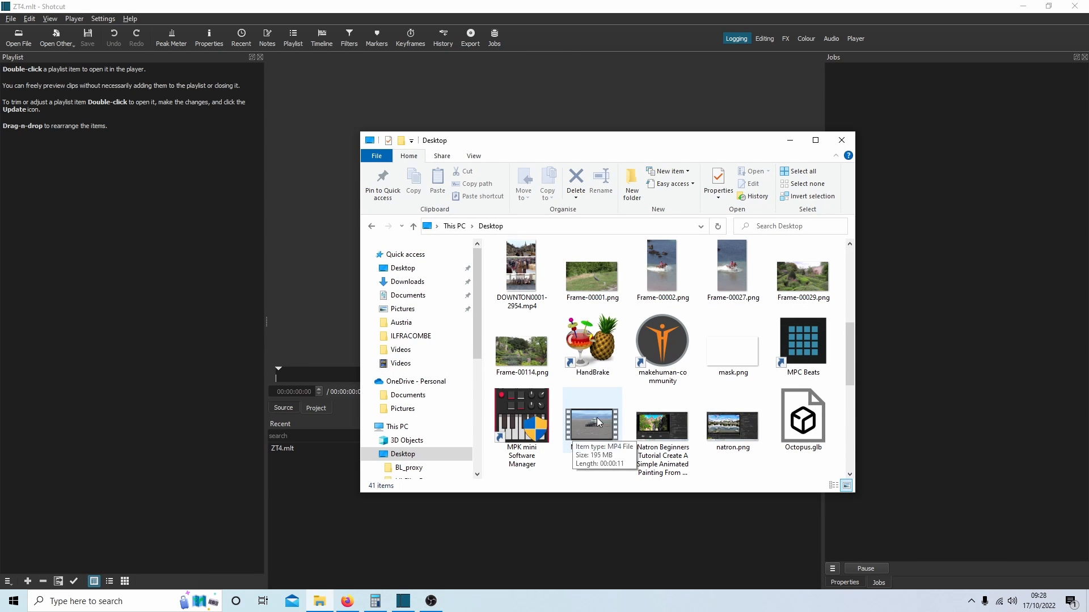
{"action": "left_click_drag", "start_coordinate": [572, 438], "coordinate": [35, 142]}
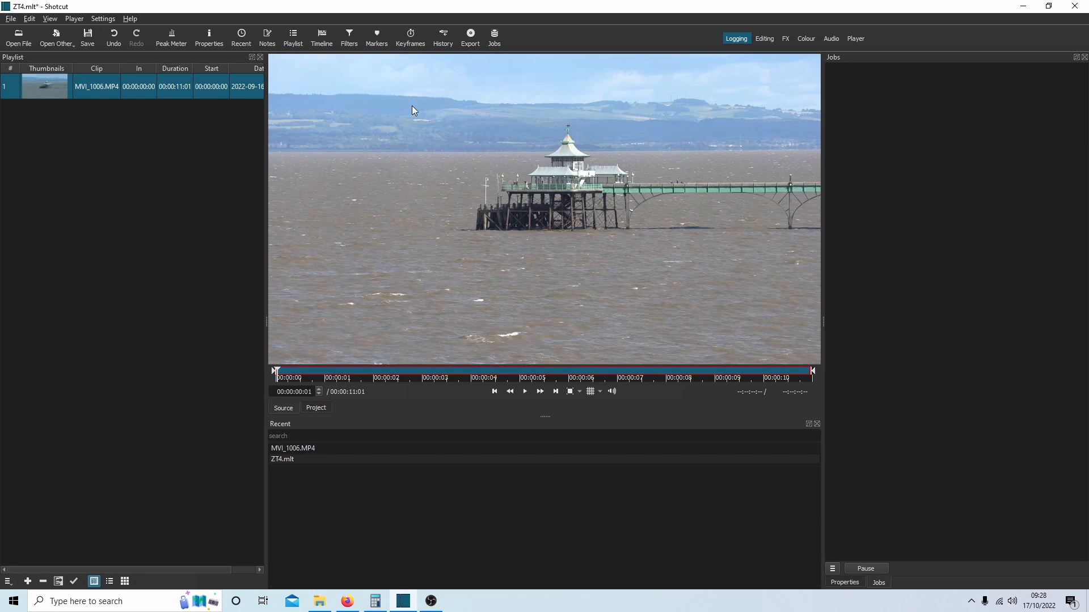
Switch to the FX layout and place the MVI_1006.MP4 clip from the playlist at the start of the timeline.
{"action": "left_click", "coordinate": [766, 38]}
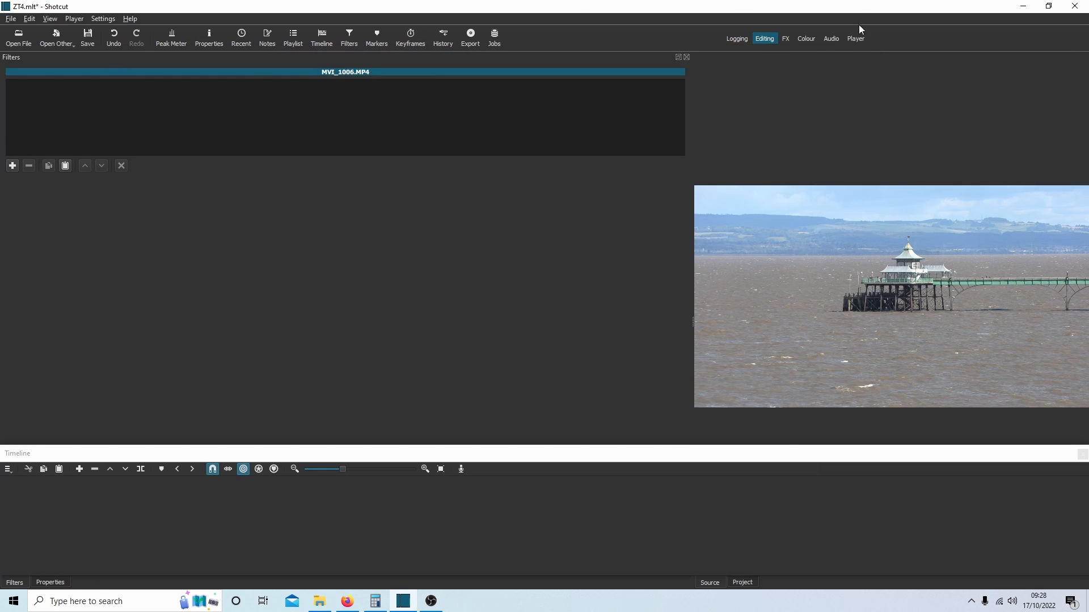
{"action": "left_click", "coordinate": [785, 41]}
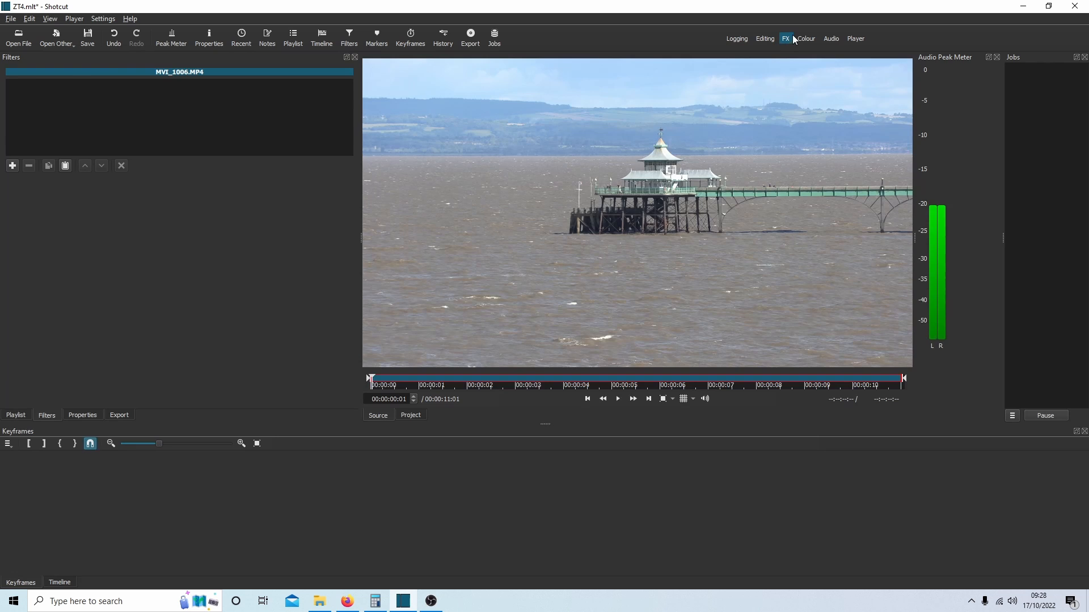
{"action": "left_click", "coordinate": [22, 418]}
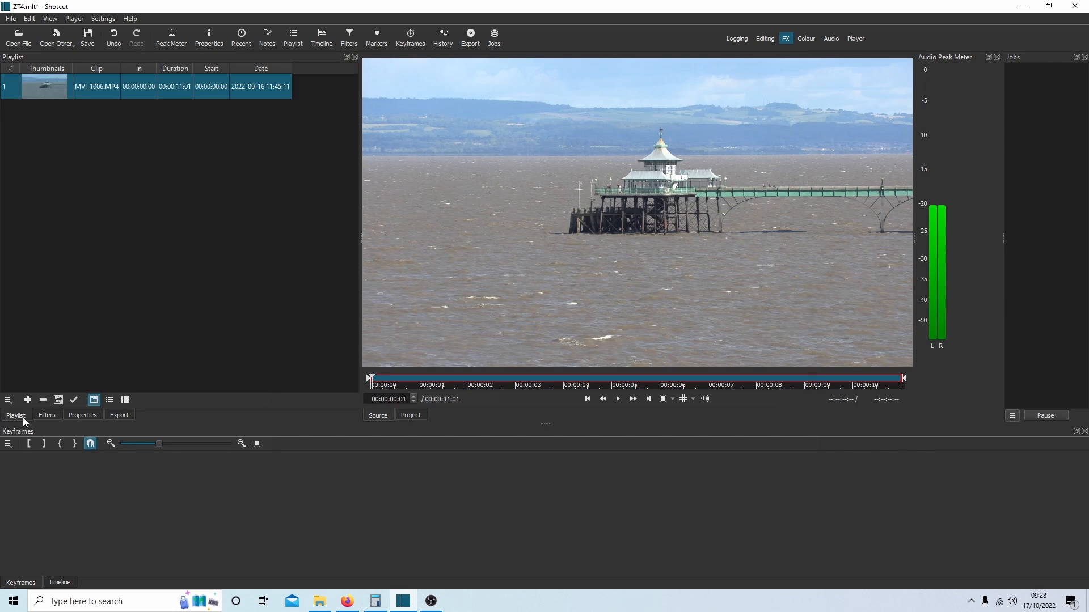
{"action": "left_click_drag", "start_coordinate": [44, 89], "coordinate": [89, 520]}
{"action": "left_click", "coordinate": [61, 584]}
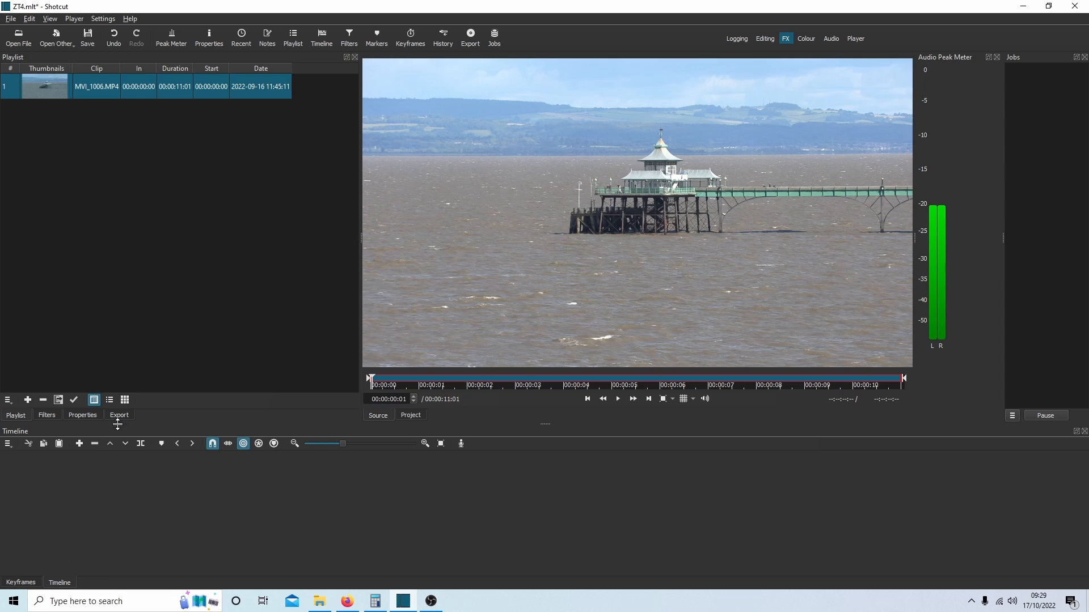
{"action": "left_click_drag", "start_coordinate": [70, 89], "coordinate": [87, 519]}
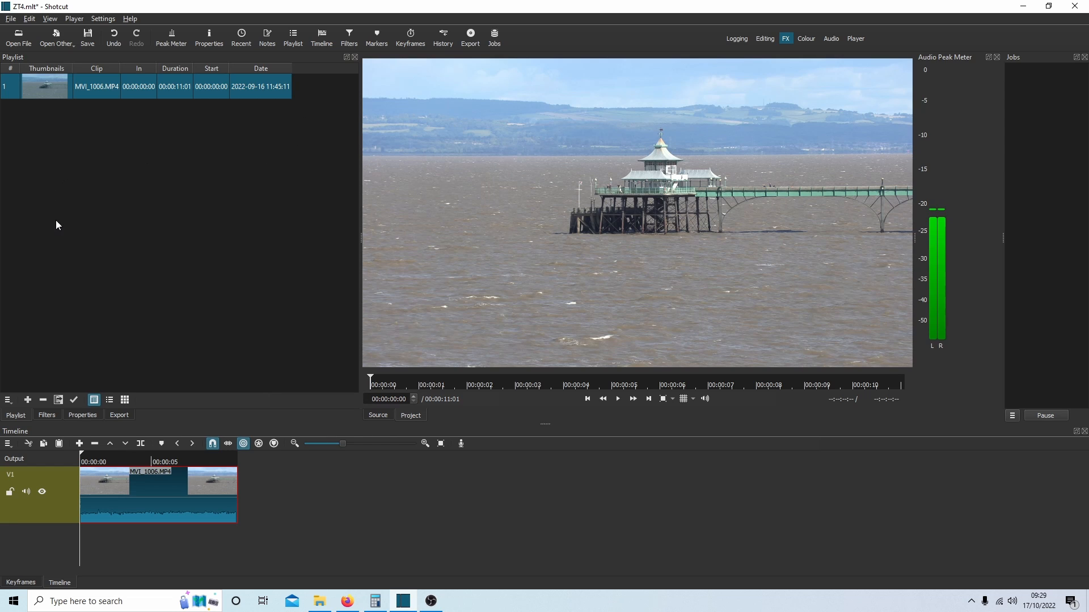
Add a Size, Position & Rotate filter to the timeline clip and enable size and position keyframes at its first frame.
{"action": "left_click", "coordinate": [47, 416]}
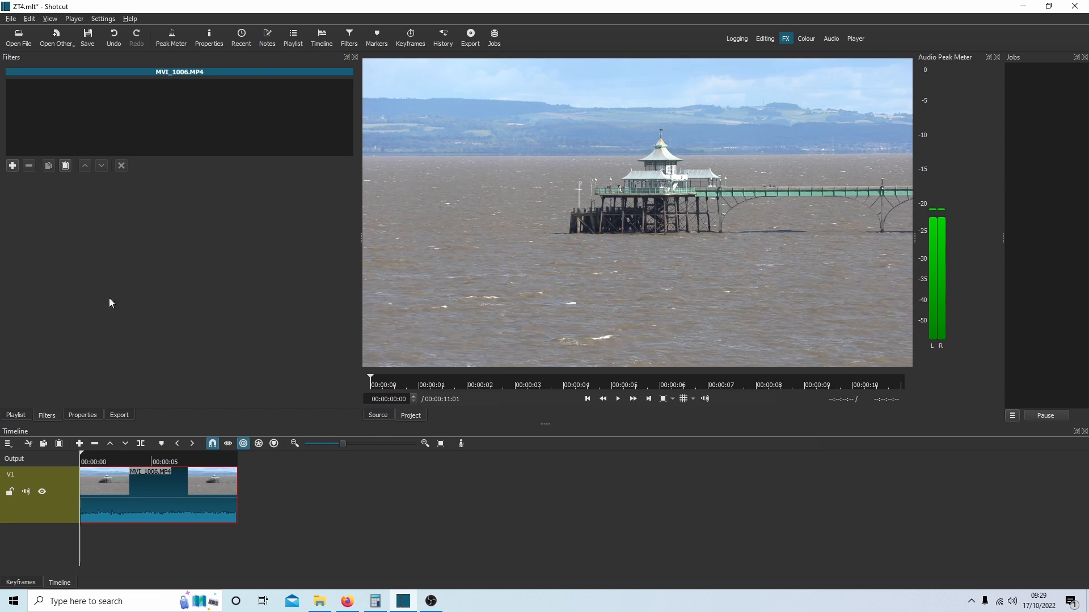
{"action": "left_click", "coordinate": [13, 167]}
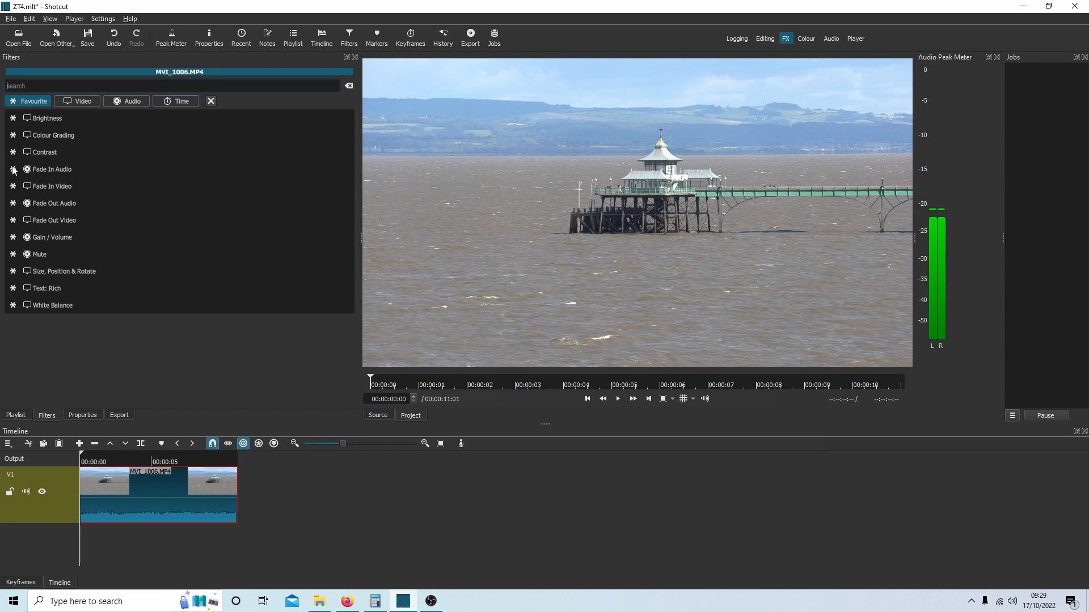
{"action": "left_click", "coordinate": [64, 275]}
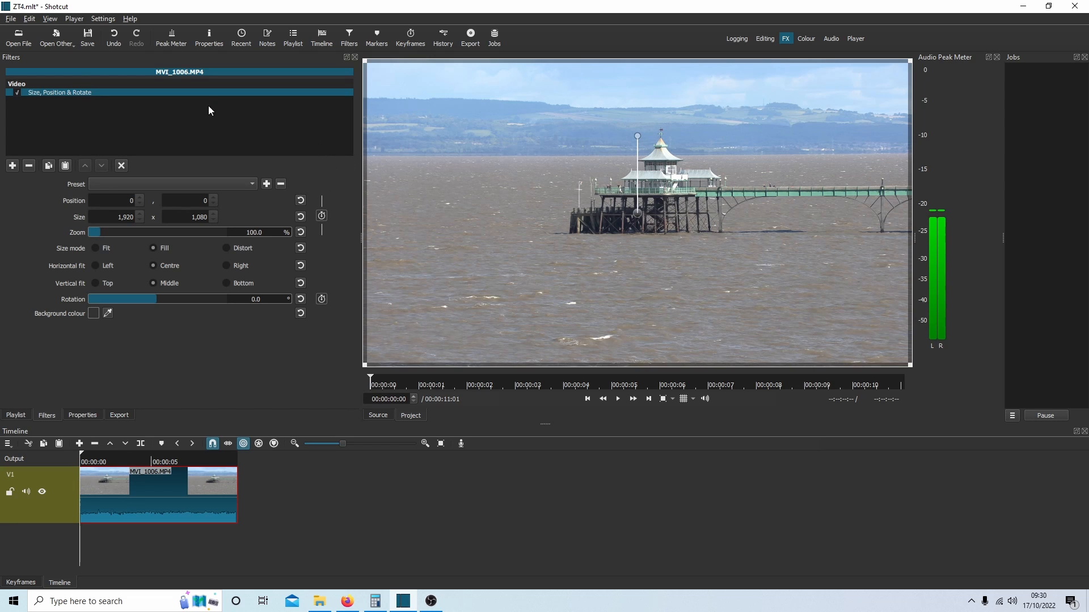
{"action": "left_click", "coordinate": [321, 216]}
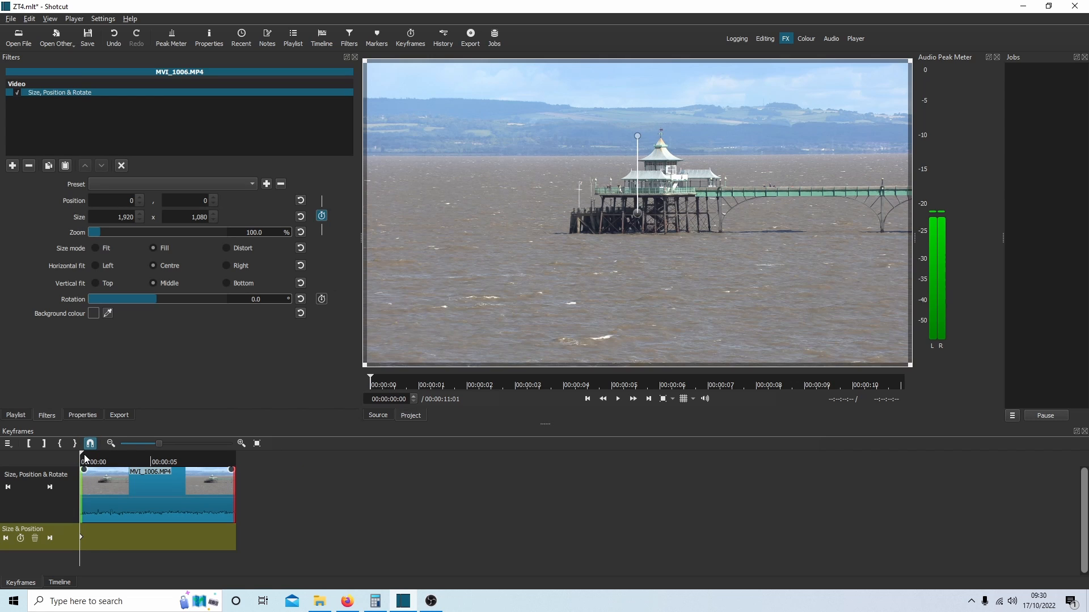
Add a keyframe at 00:00:05:12 that zooms the clip to 181.5 % and reframes the pier at position -919, -305.
{"action": "left_click_drag", "start_coordinate": [81, 453], "coordinate": [157, 457]}
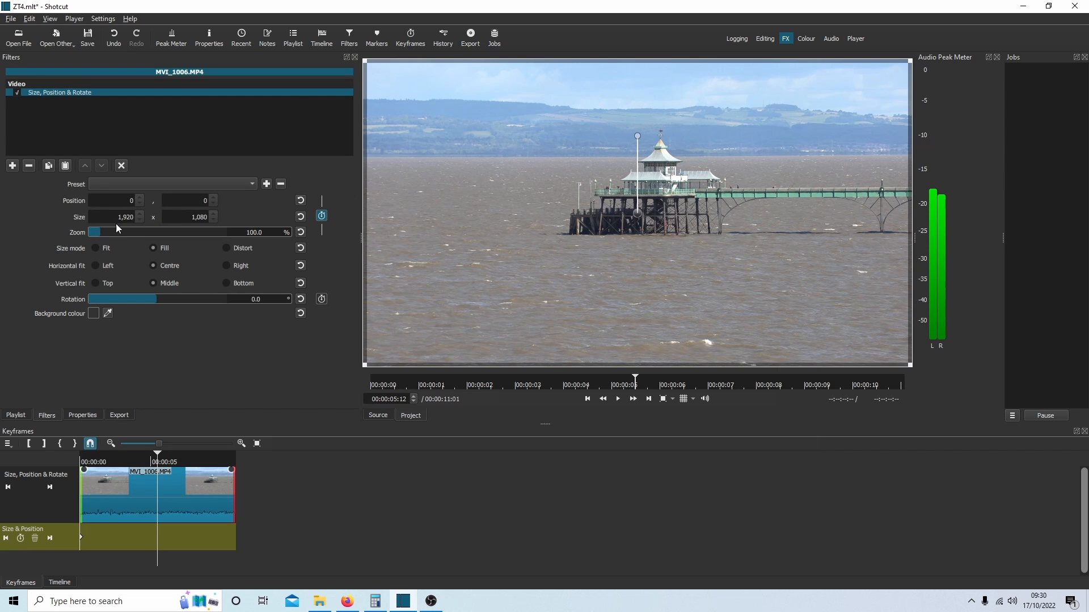
{"action": "scroll", "coordinate": [105, 238], "scroll_direction": "down", "scroll_amount": 3}
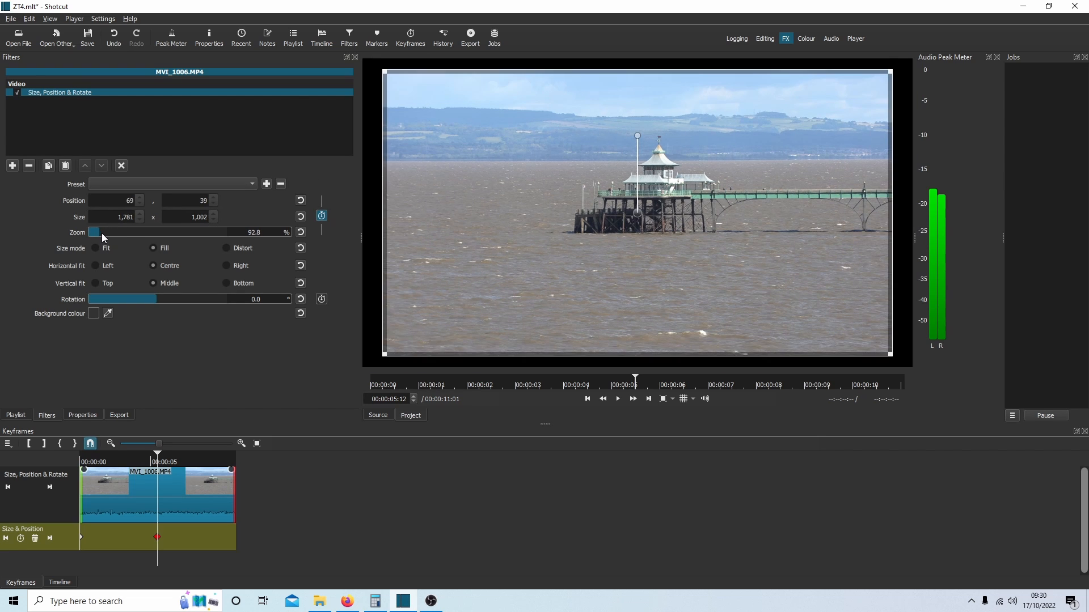
{"action": "scroll", "coordinate": [105, 238], "scroll_direction": "up", "scroll_amount": 16}
{"action": "left_click_drag", "start_coordinate": [105, 234], "coordinate": [113, 240]}
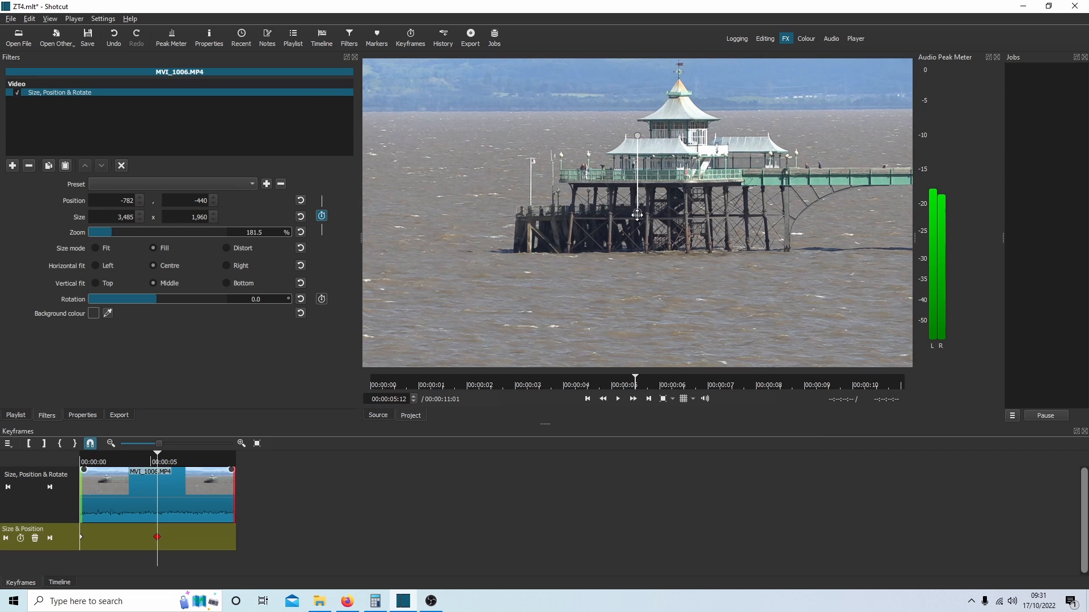
{"action": "left_click_drag", "start_coordinate": [638, 214], "coordinate": [600, 264]}
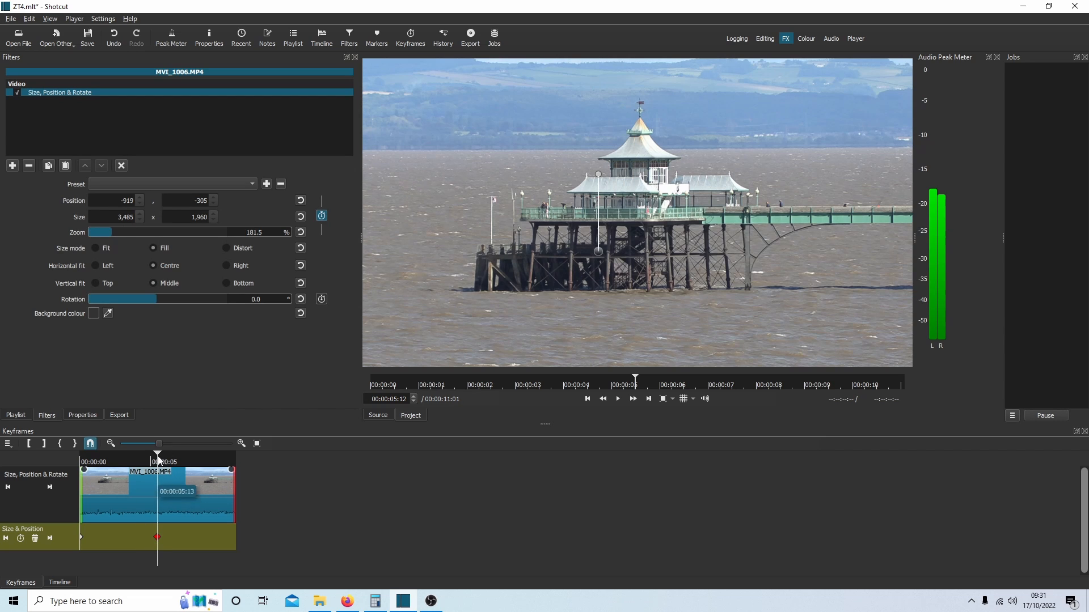
Turn the system volume down to zero and play the zoom animation from the start of the clip.
{"action": "left_click_drag", "start_coordinate": [156, 452], "coordinate": [64, 464]}
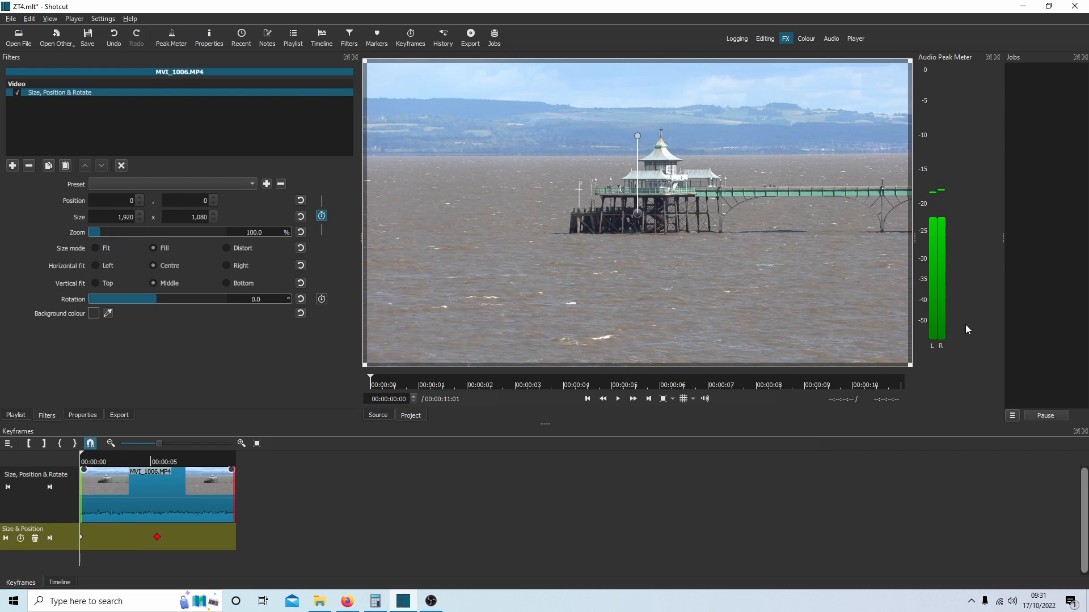
{"action": "left_click", "coordinate": [1009, 604]}
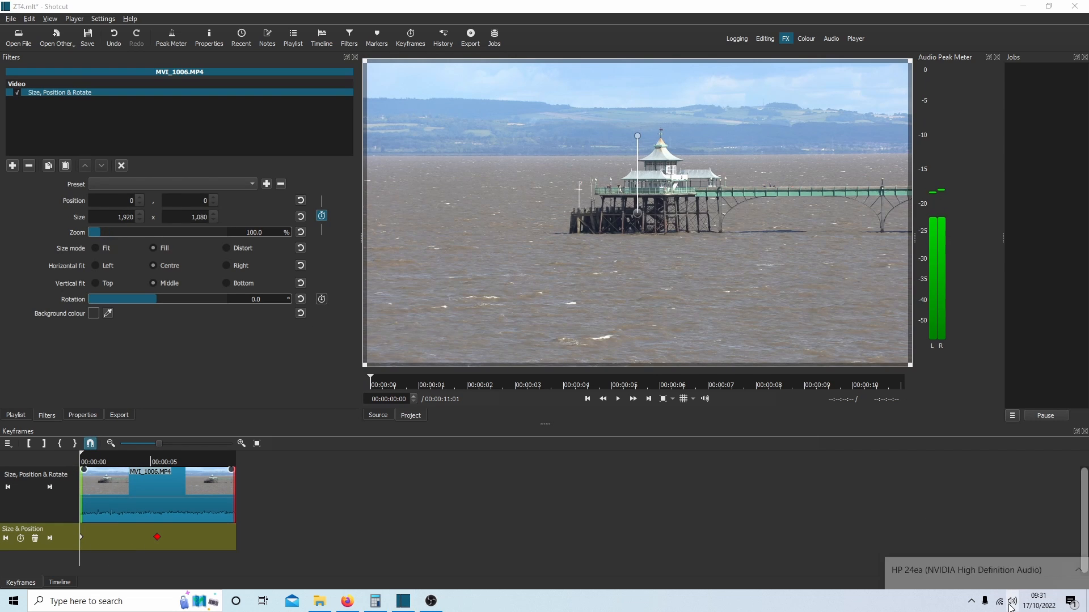
{"action": "left_click_drag", "start_coordinate": [1050, 580], "coordinate": [923, 577]}
{"action": "left_click", "coordinate": [649, 433]}
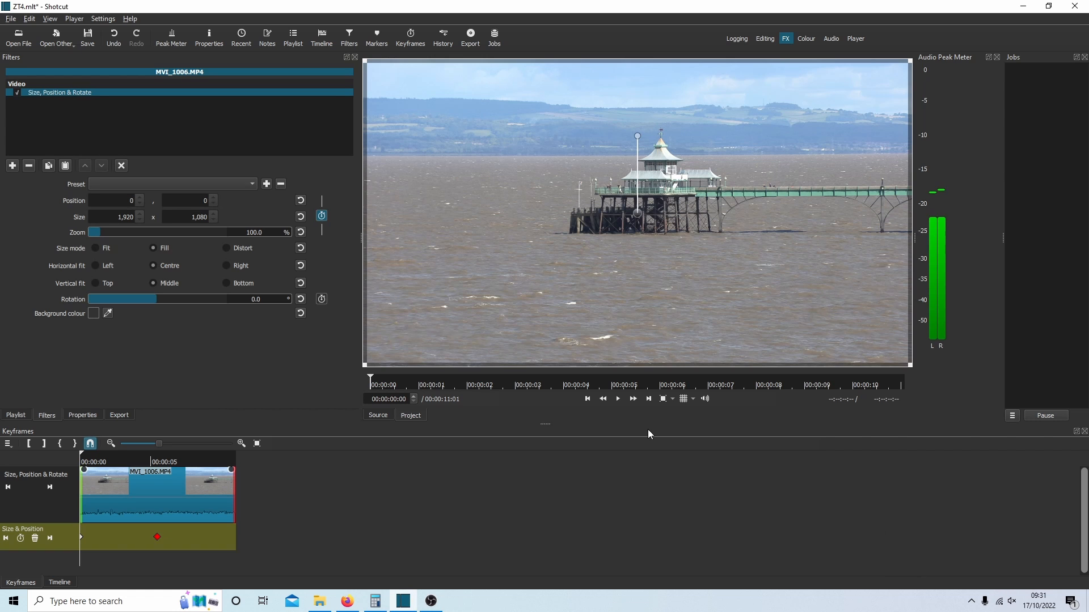
{"action": "left_click", "coordinate": [617, 403]}
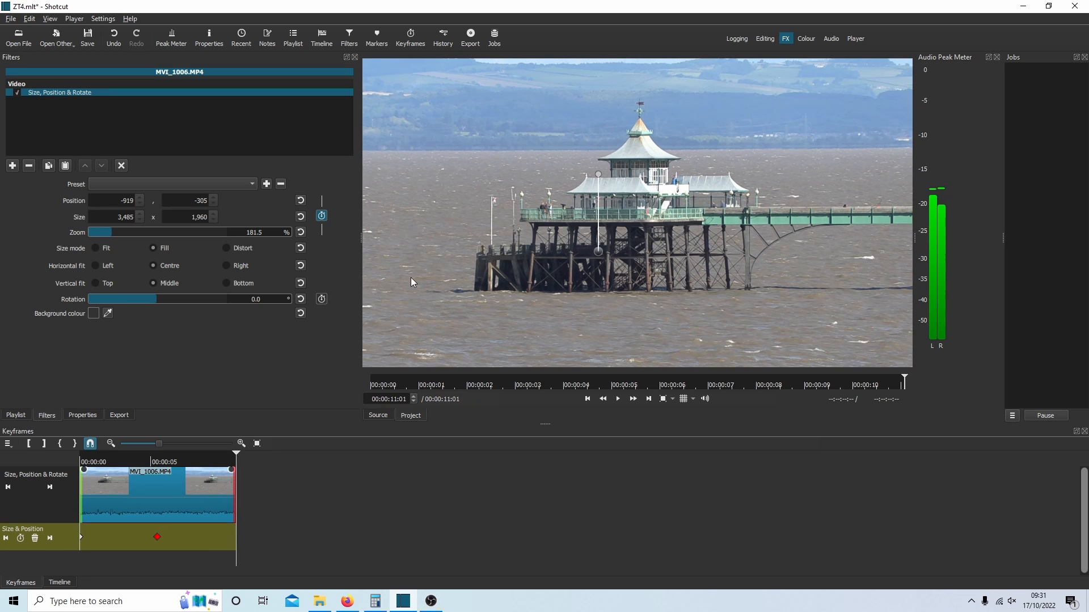
Return to the start, switch to the Player layout and play the zoom in the larger preview, pausing at about 00:00:08:08.
{"action": "left_click", "coordinate": [587, 399]}
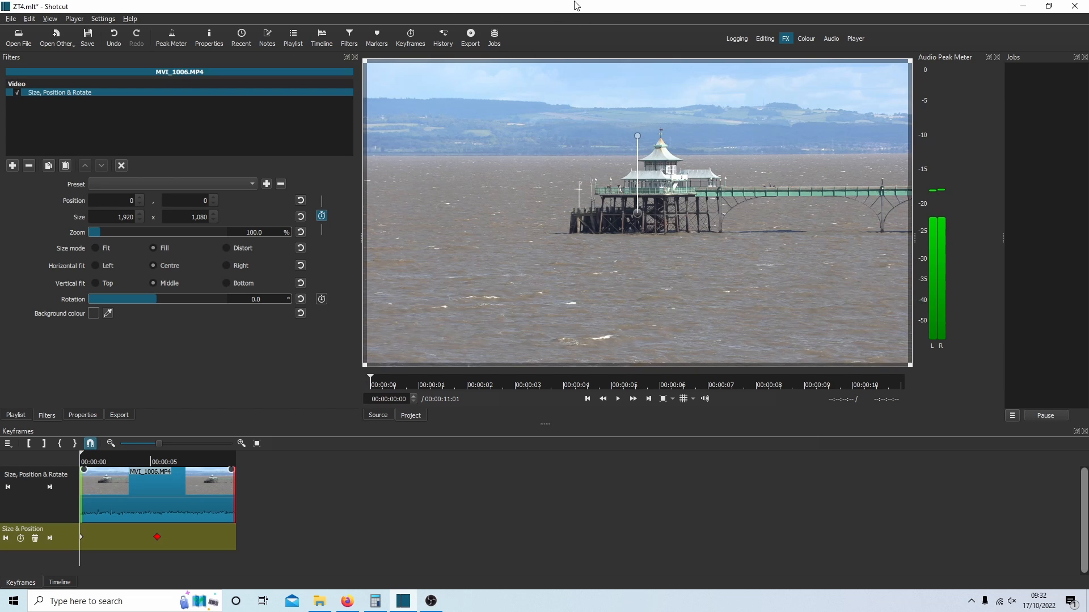
{"action": "left_click", "coordinate": [856, 39]}
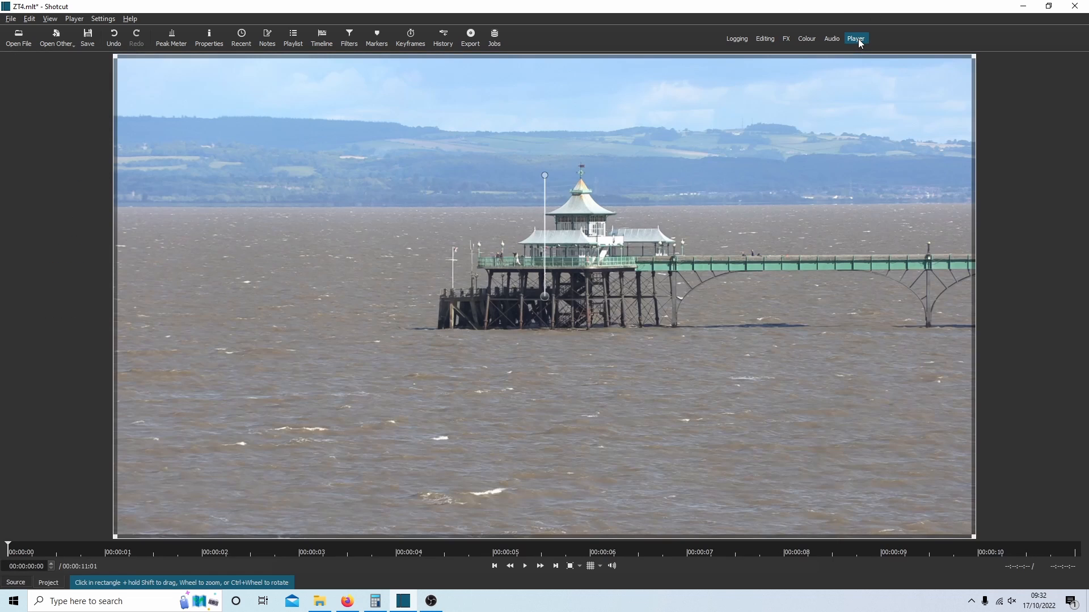
{"action": "left_click", "coordinate": [525, 567]}
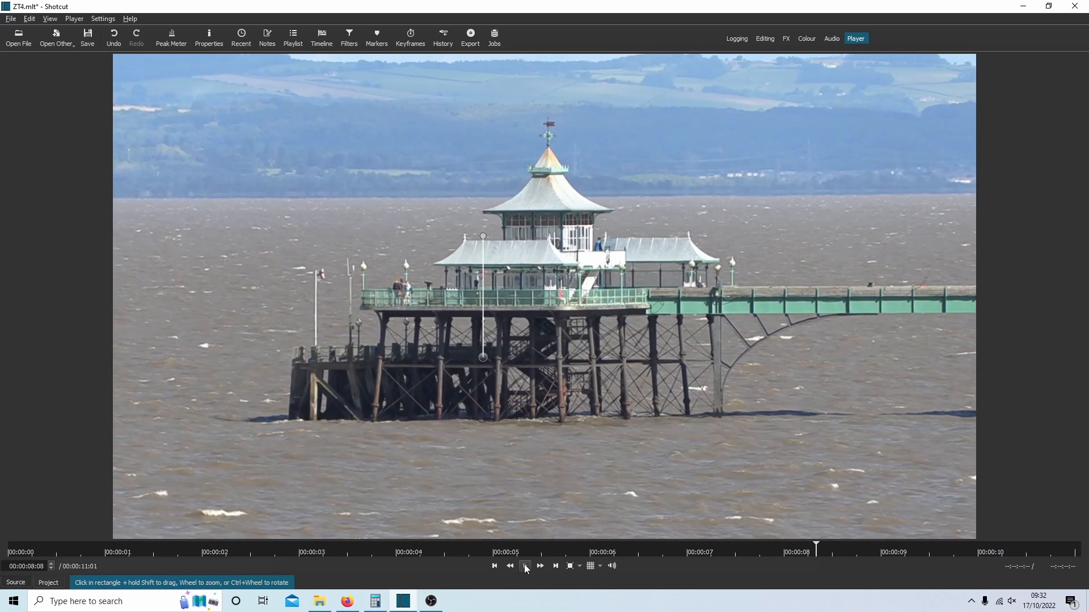
{"action": "left_click", "coordinate": [525, 569]}
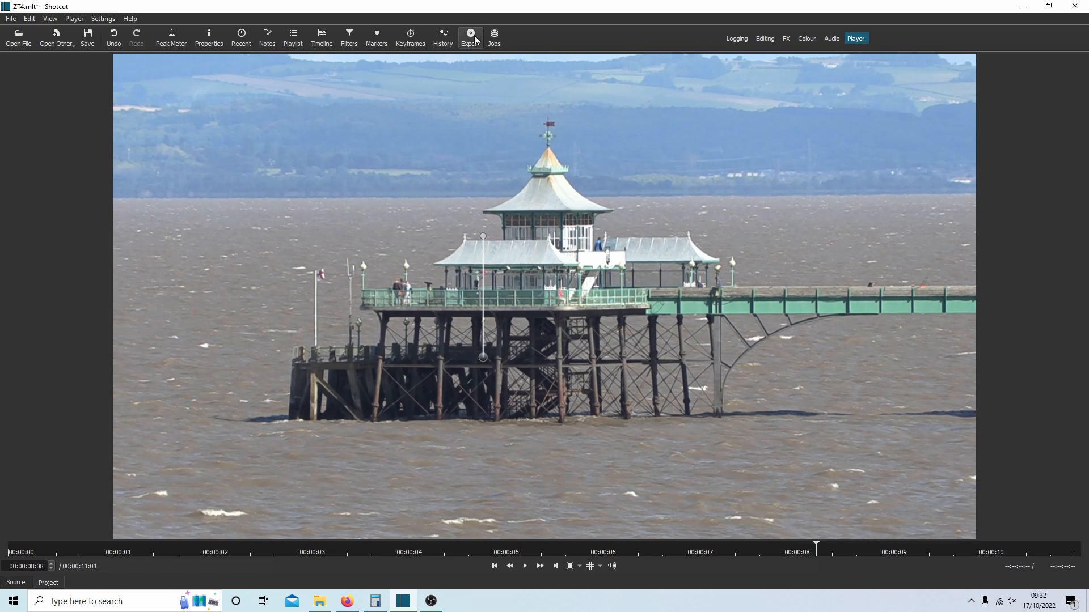